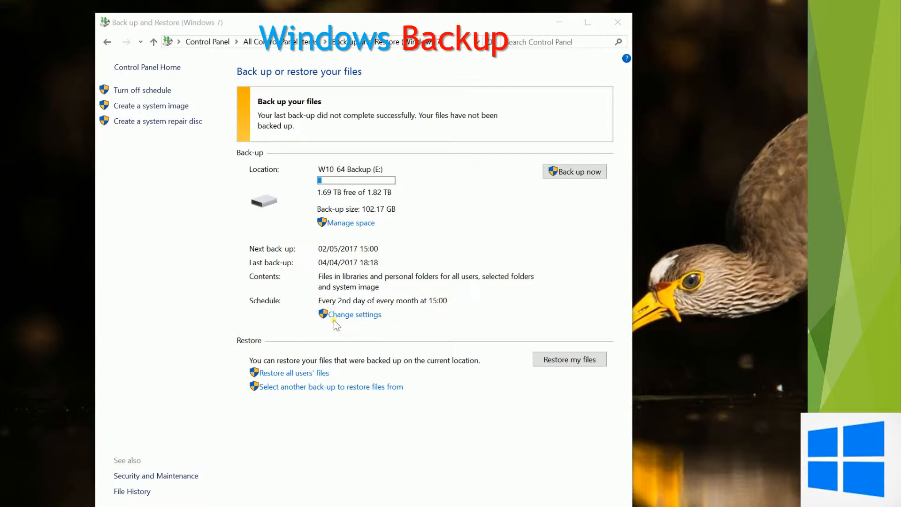
Open the backup settings for changing and keep W10_64 Backup (E:) as the backup destination.
left_click(351, 315)
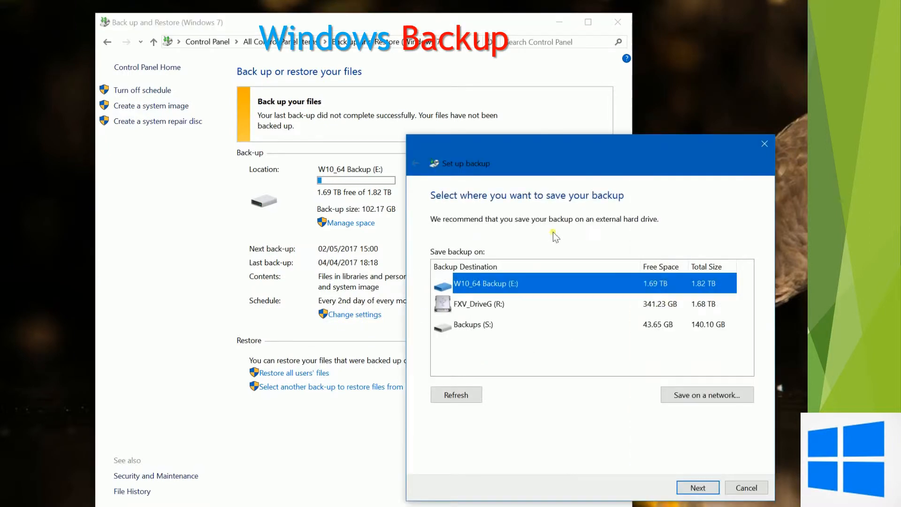
left_click_drag(601, 155, 503, 61)
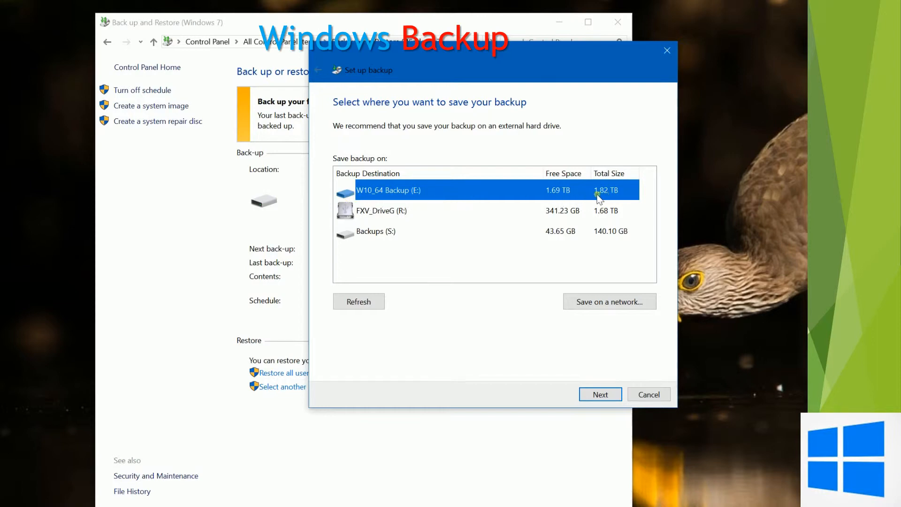
left_click(595, 394)
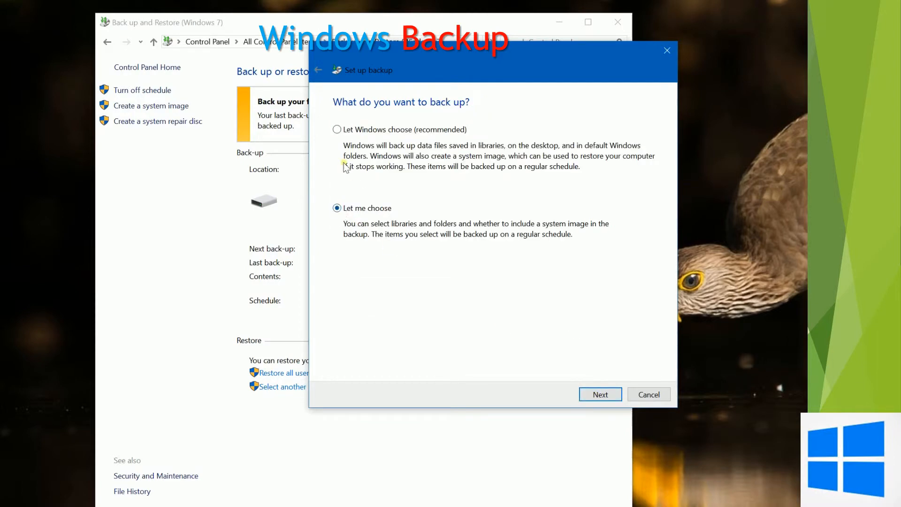
Select "Let me choose" for what to back up and continue to the item selection.
left_click(336, 131)
left_click(337, 208)
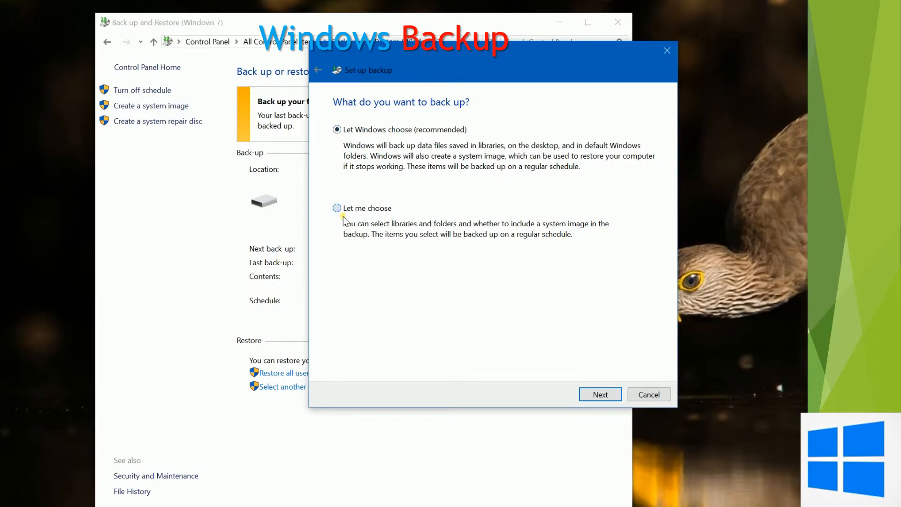
left_click(599, 397)
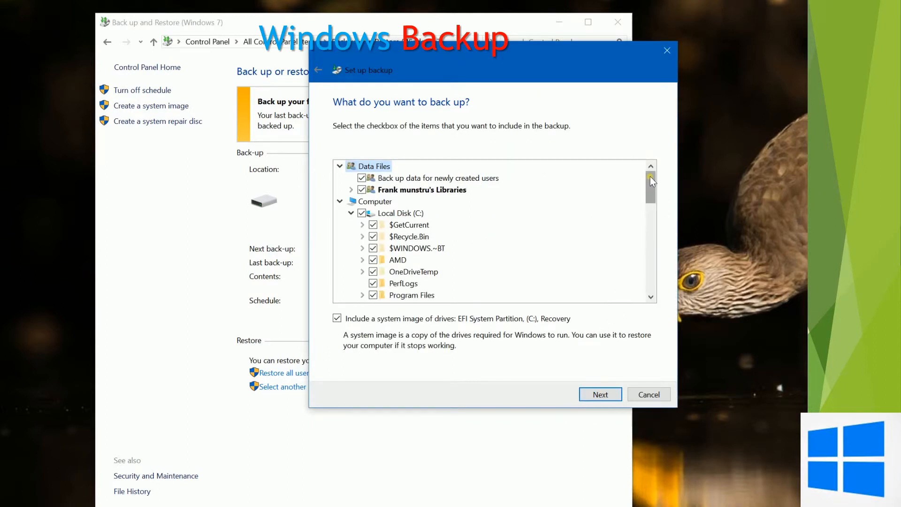
Exclude the Videos and VirtualBox VMs user folders from the backup, keep the system image included, and continue to the settings review.
left_click_drag(650, 177, 670, 240)
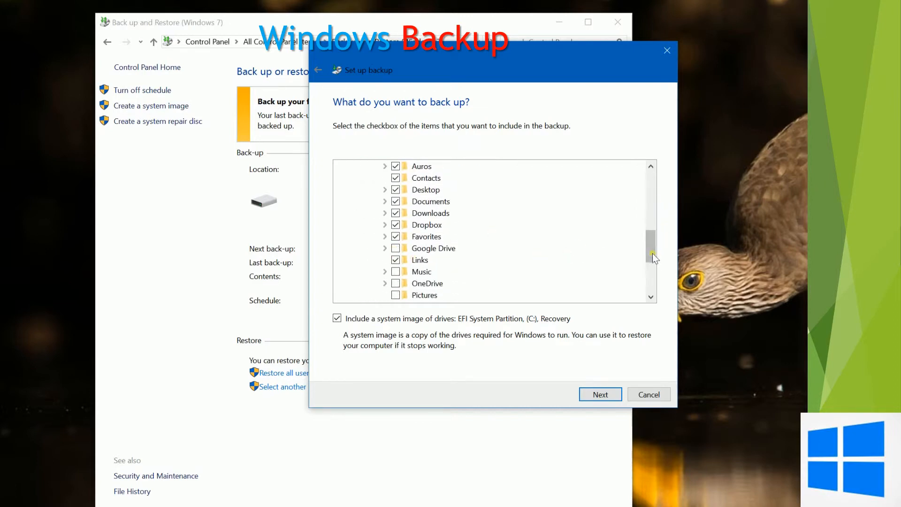
left_click_drag(653, 241, 652, 249)
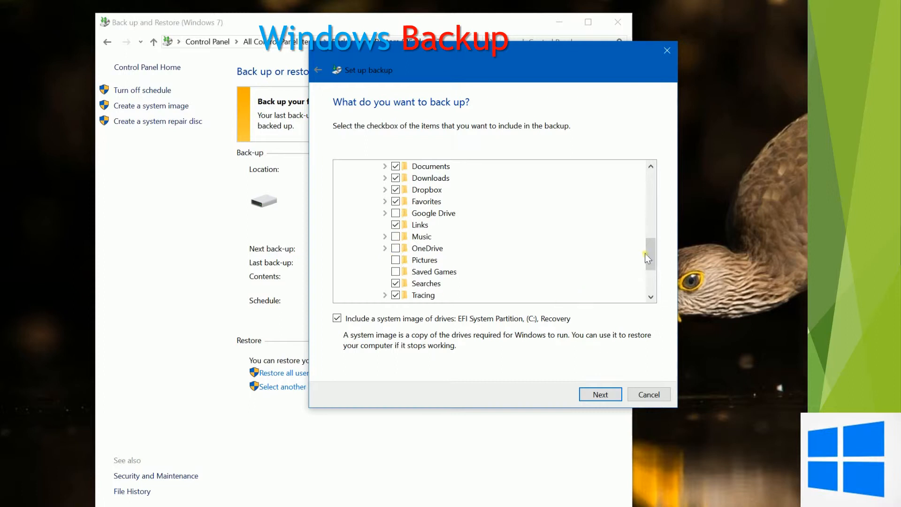
left_click_drag(652, 247, 652, 255)
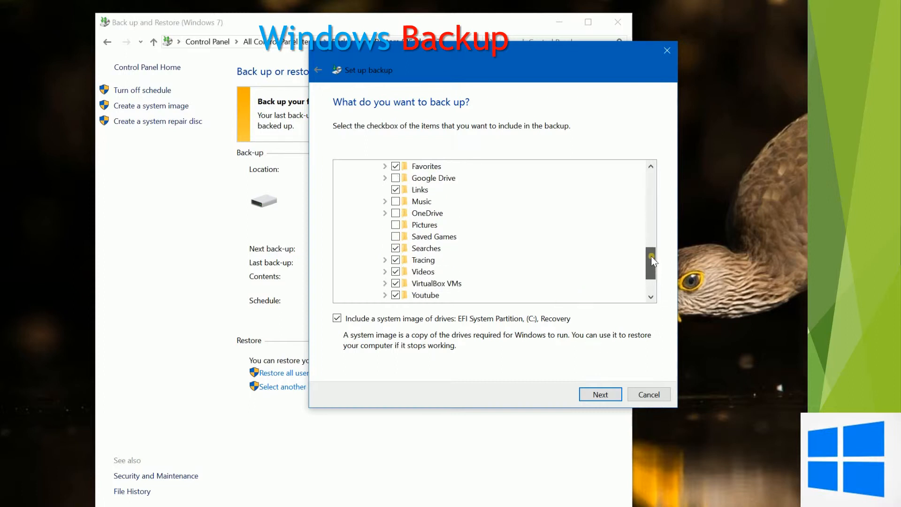
left_click(396, 272)
left_click(394, 285)
scroll(645, 271, "down", 1)
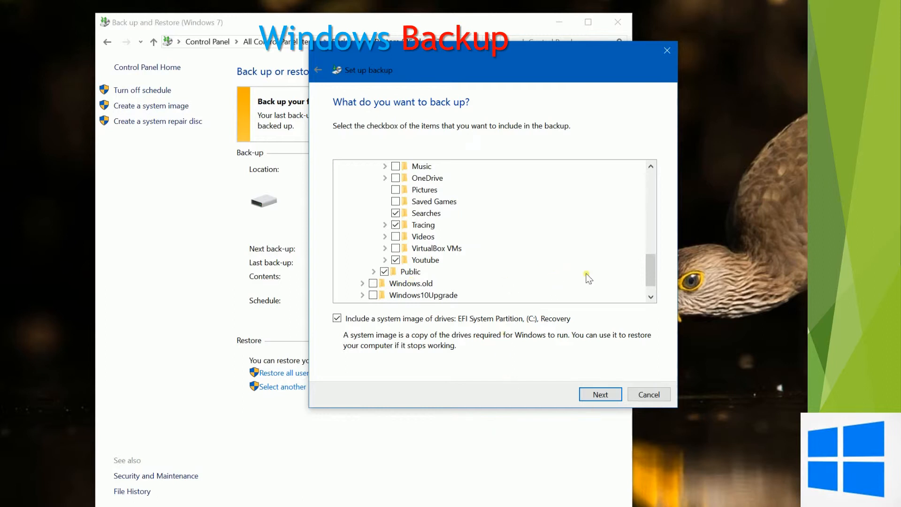
left_click_drag(649, 272, 669, 283)
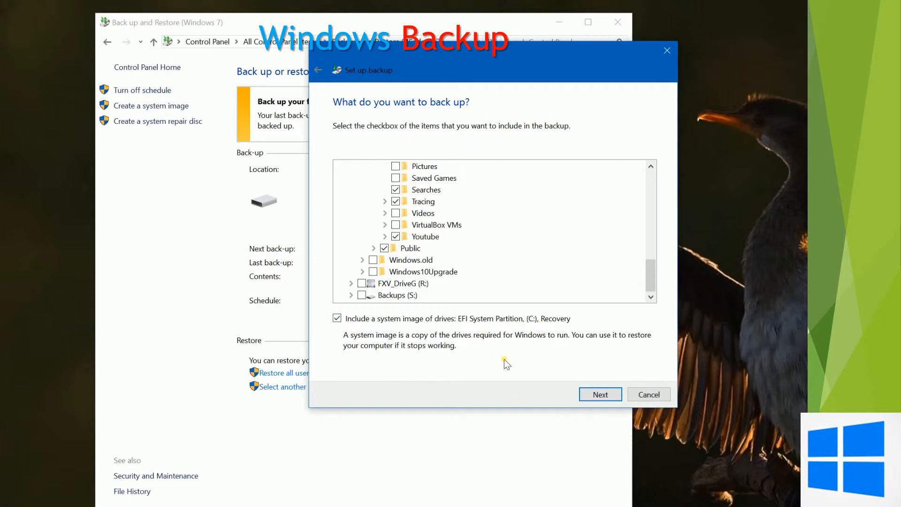
left_click(595, 396)
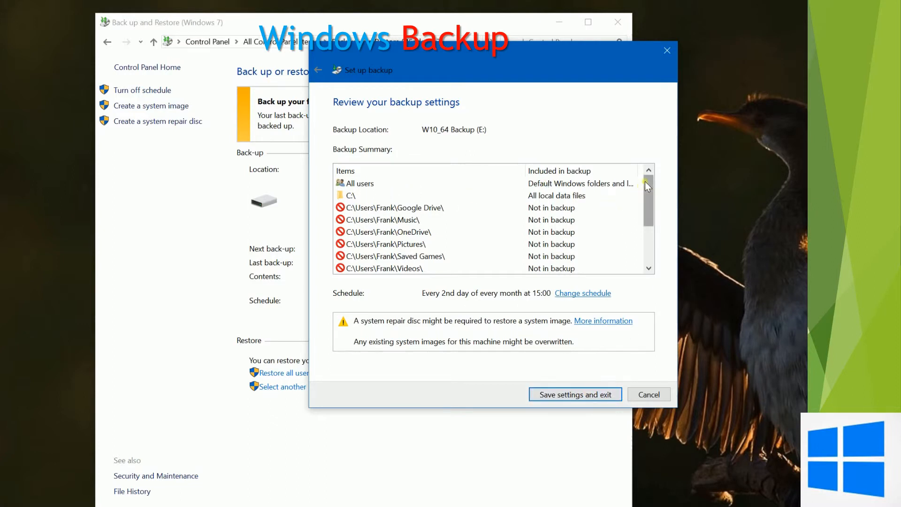
Review the rest of the backup summary, then save the backup settings and exit the setup.
left_click_drag(650, 181, 649, 221)
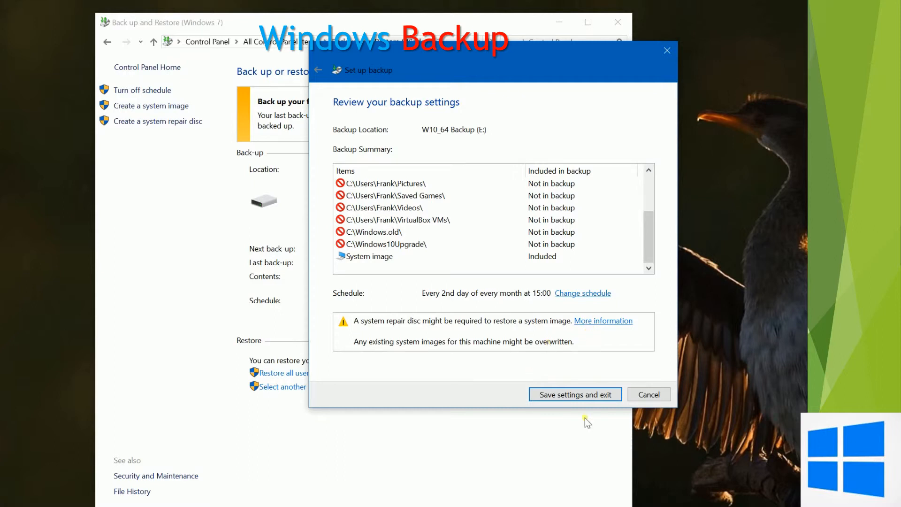
left_click(564, 395)
left_click(561, 397)
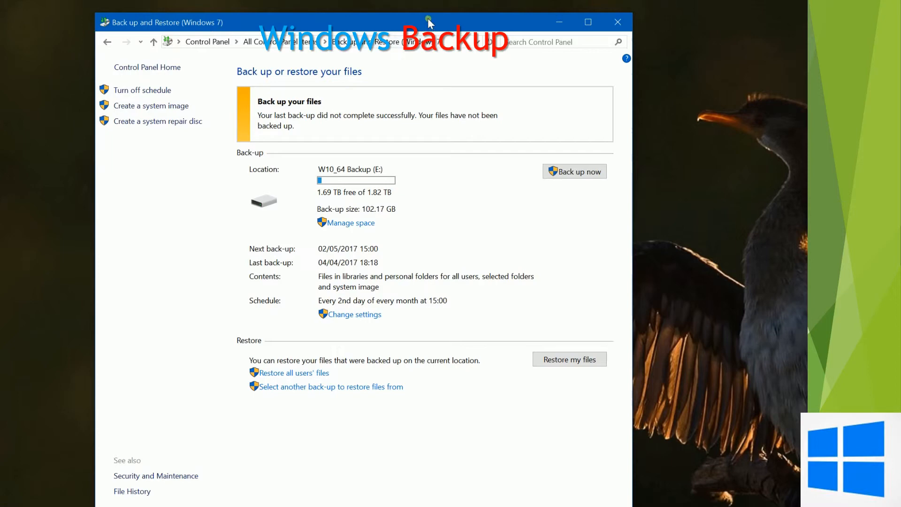
Start restoring personal files from the current backup location and reposition the windows for a clear view.
left_click_drag(429, 22, 476, 19)
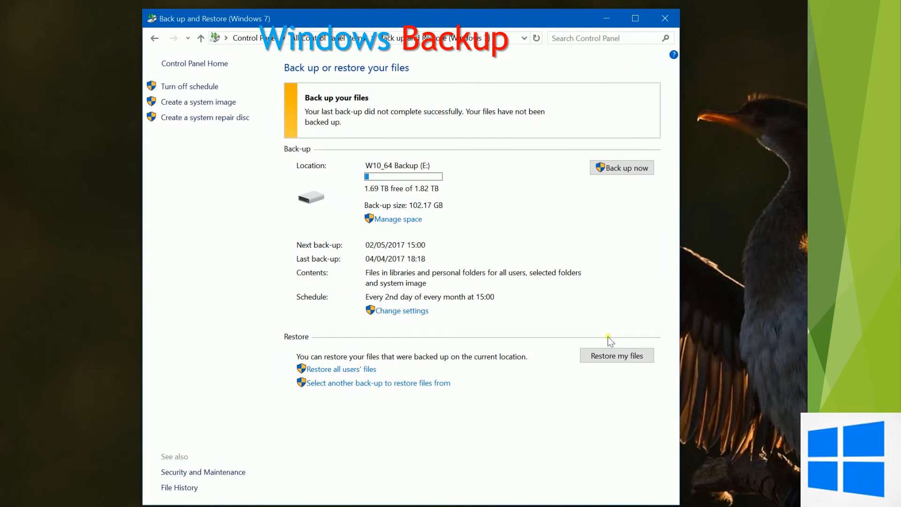
left_click(625, 360)
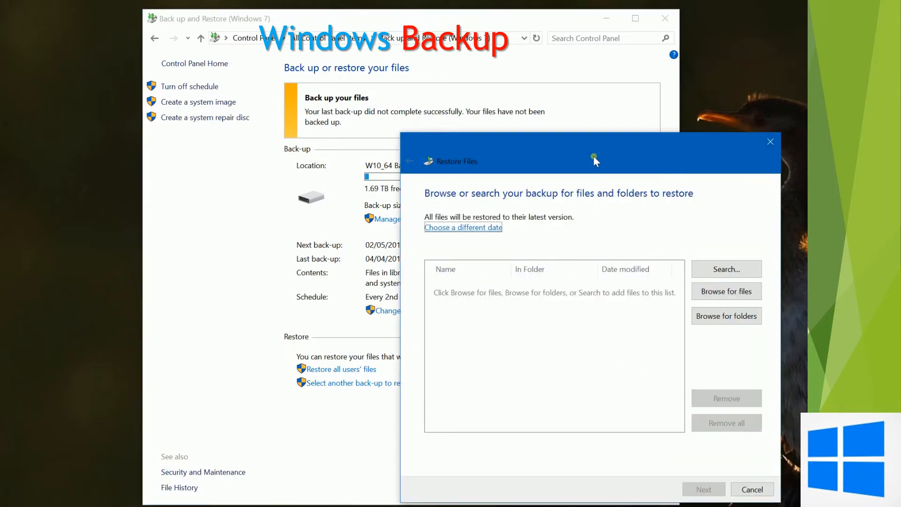
left_click_drag(594, 156, 523, 82)
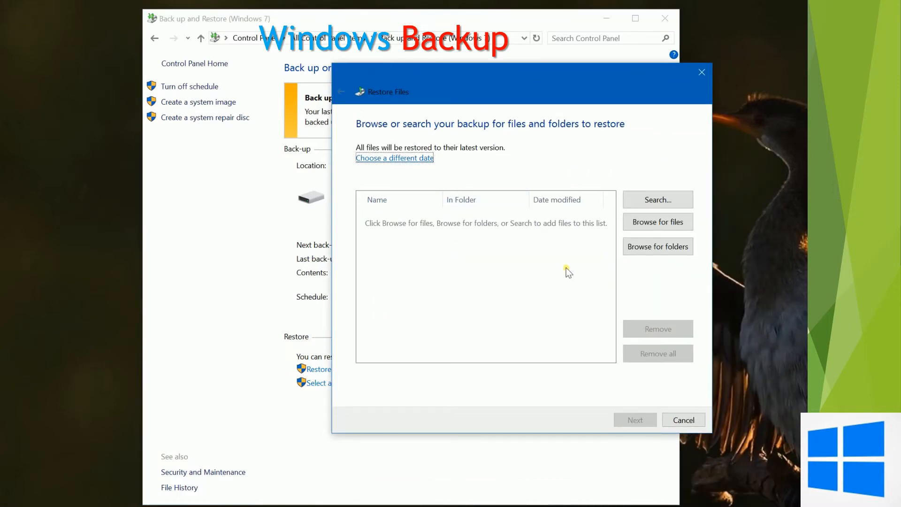
Examine the backup dates and time-range options available for restoring older file versions, then leave the restore without choosing any files.
left_click(405, 160)
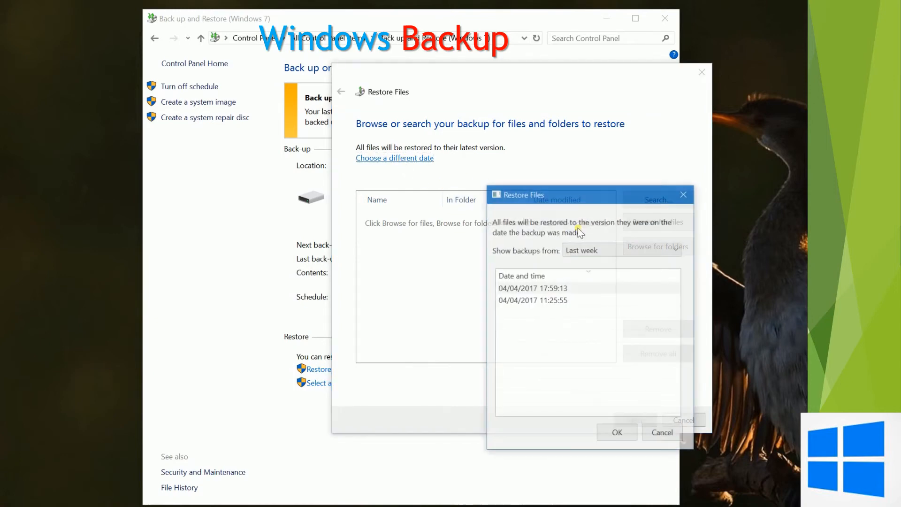
left_click(524, 288)
left_click(546, 300)
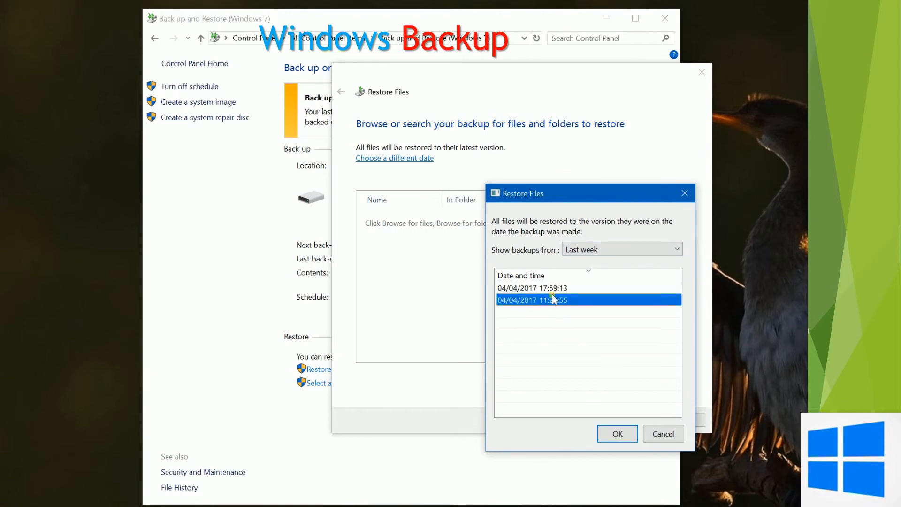
left_click(553, 287)
left_click(553, 300)
left_click(680, 250)
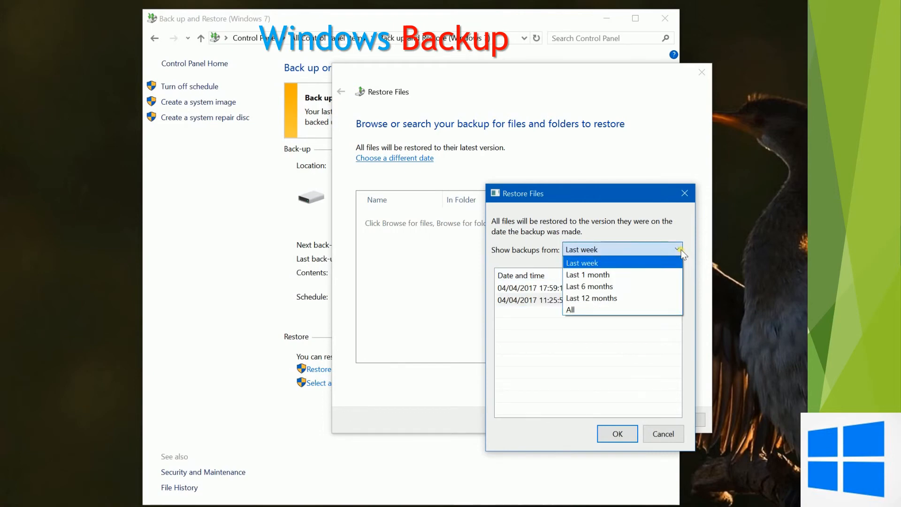
left_click(584, 340)
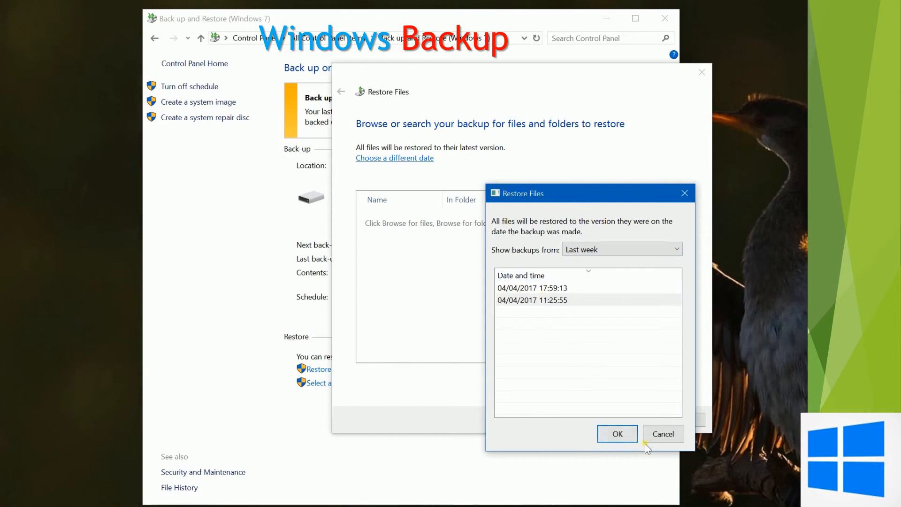
left_click(517, 302)
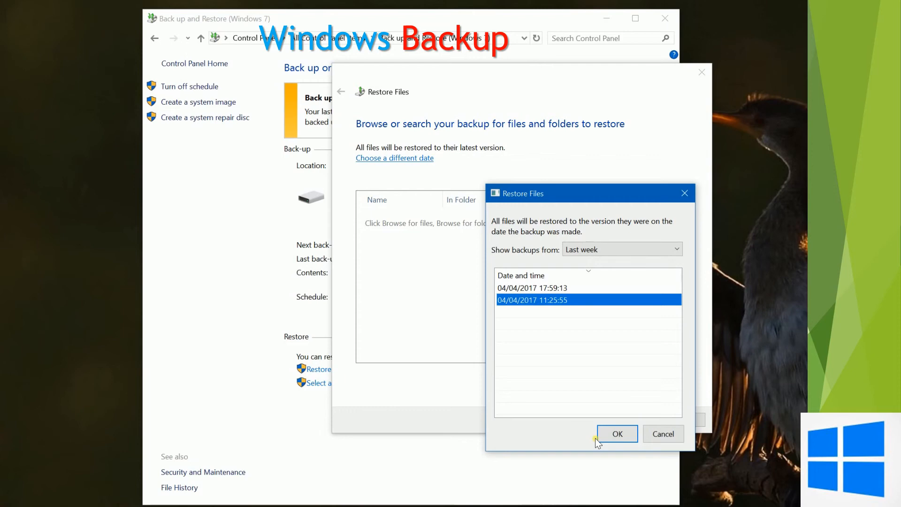
left_click(673, 436)
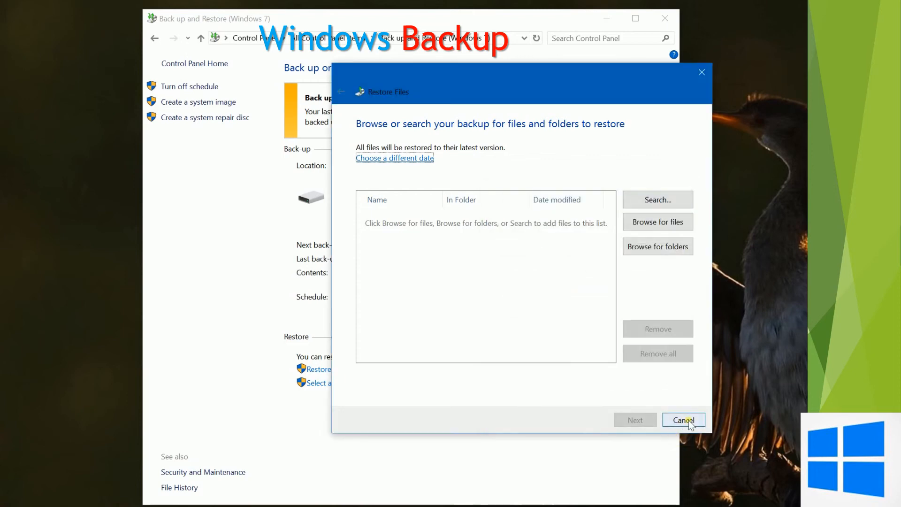
left_click_drag(553, 80, 585, 85)
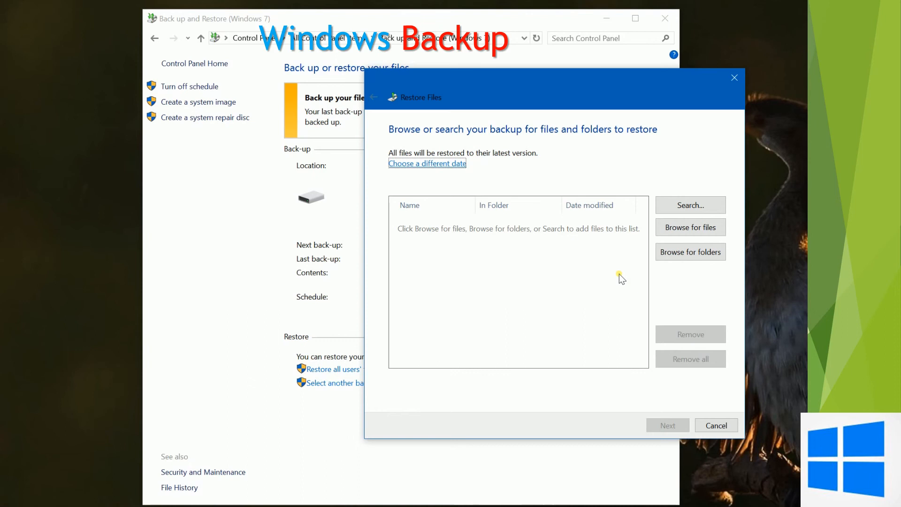
left_click(717, 426)
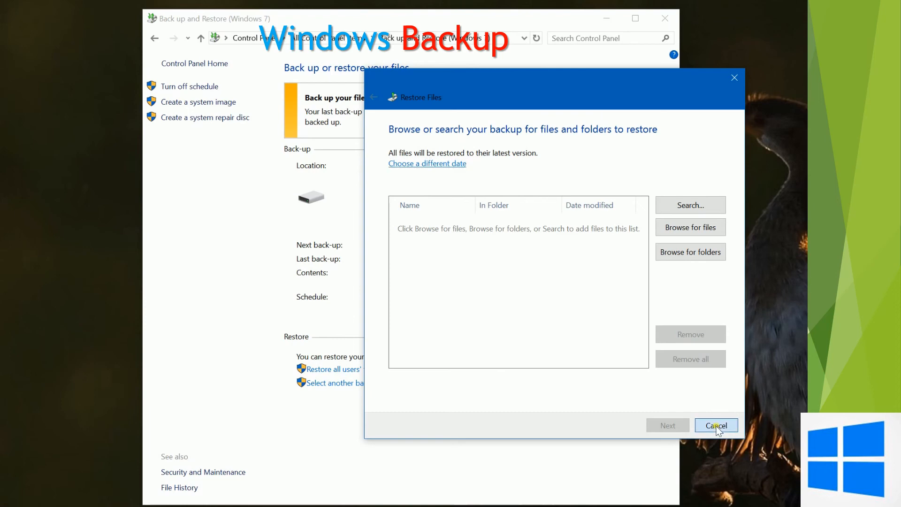